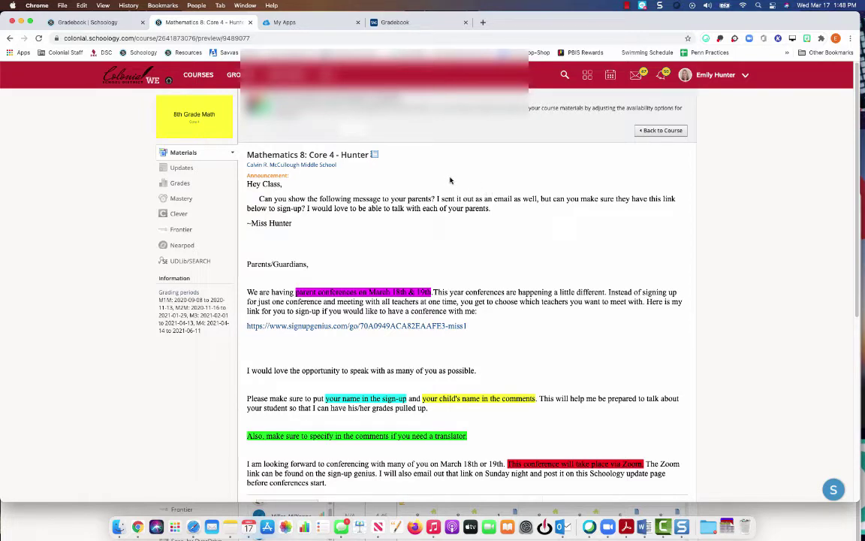
# Open the grades in the Mathematics 8: Core 4 course preview and examine the M3 Goal Check and Graded Work scores
pyautogui.click(181, 185)
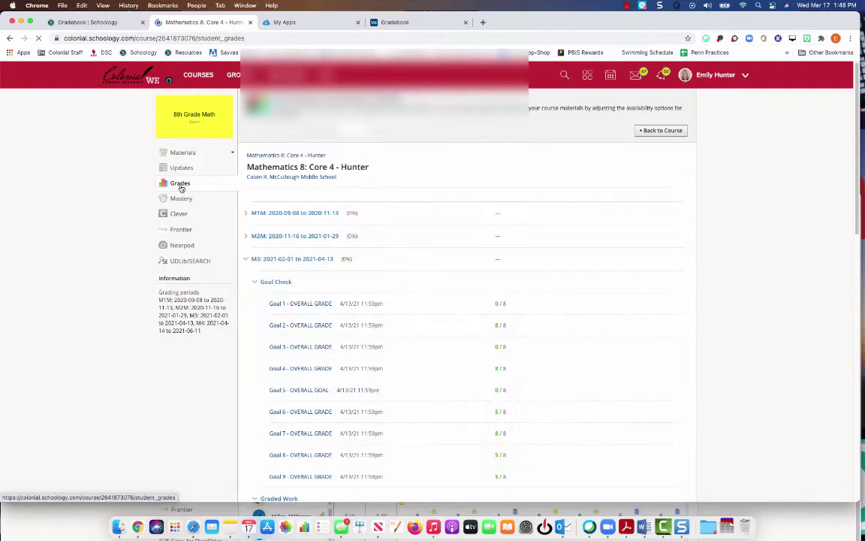
pyautogui.scroll(-2, 324, 309)
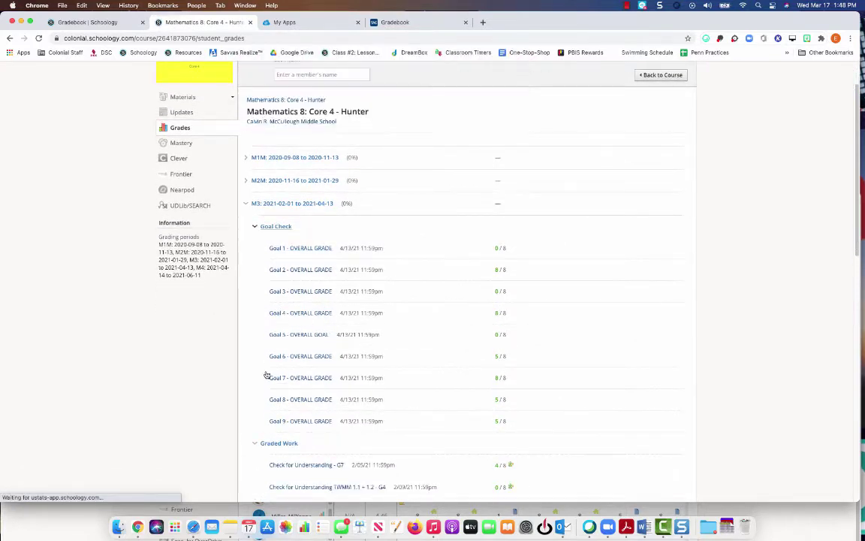
pyautogui.scroll(-2, 354, 401)
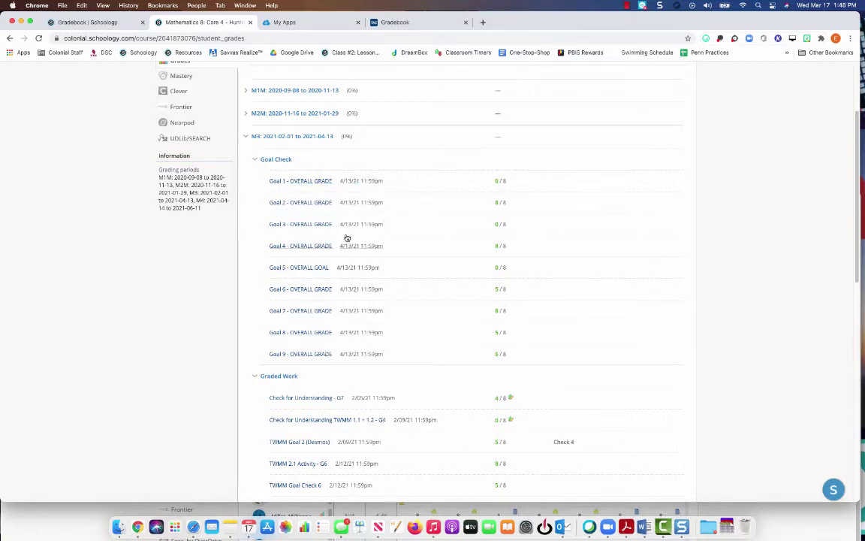
pyautogui.scroll(-4, 370, 368)
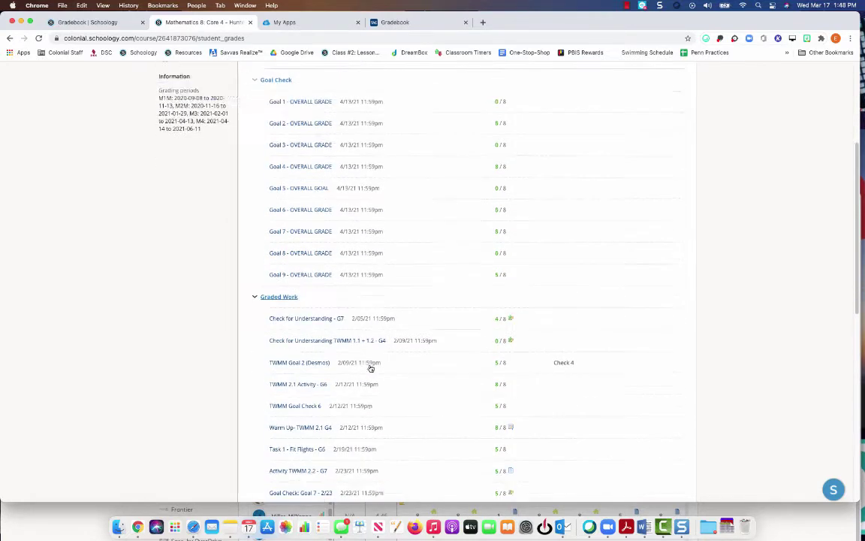
pyautogui.scroll(-1, 363, 438)
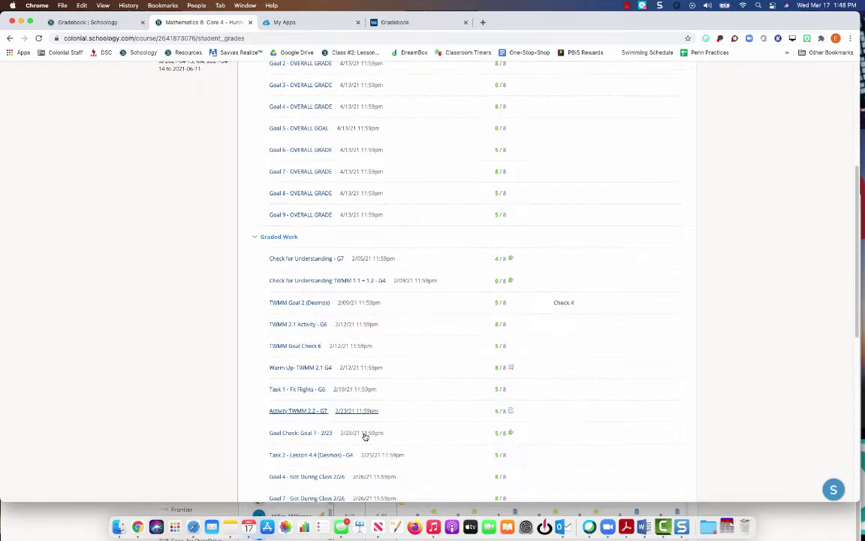
pyautogui.scroll(5, 357, 193)
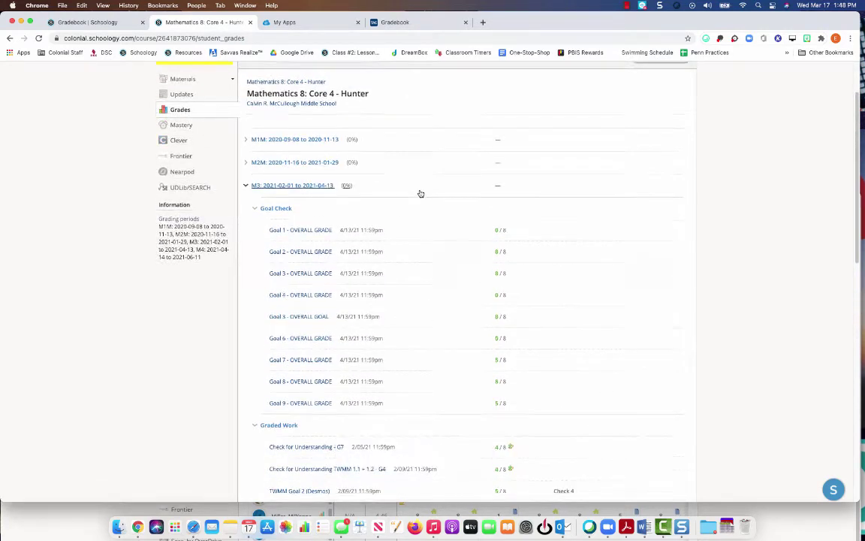
pyautogui.scroll(1, 419, 193)
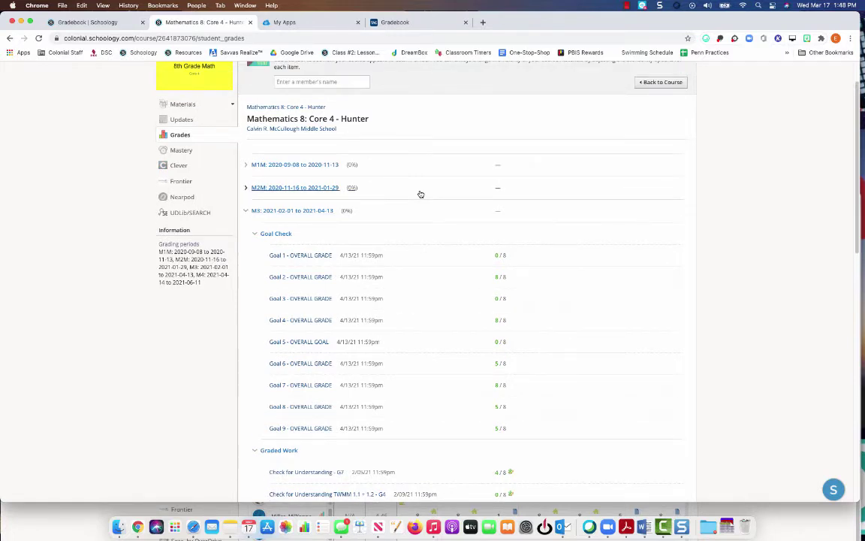
pyautogui.scroll(-1, 420, 194)
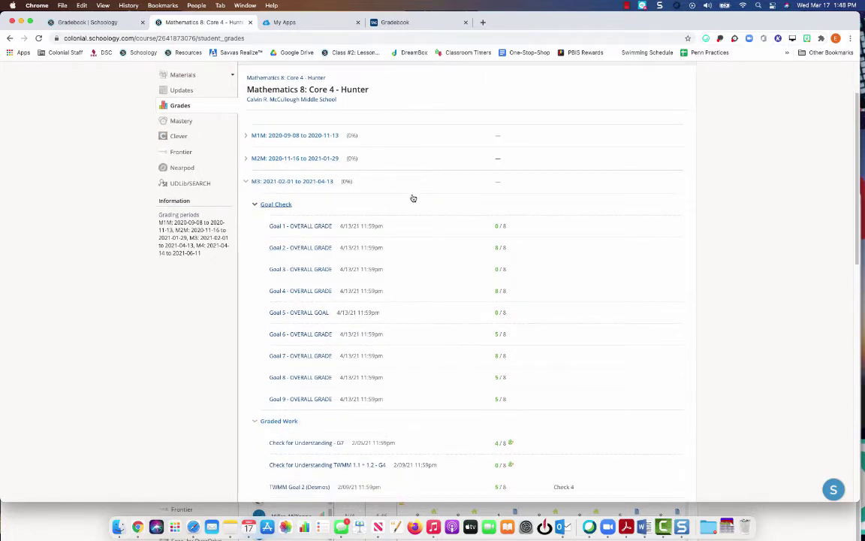
pyautogui.scroll(-6, 410, 199)
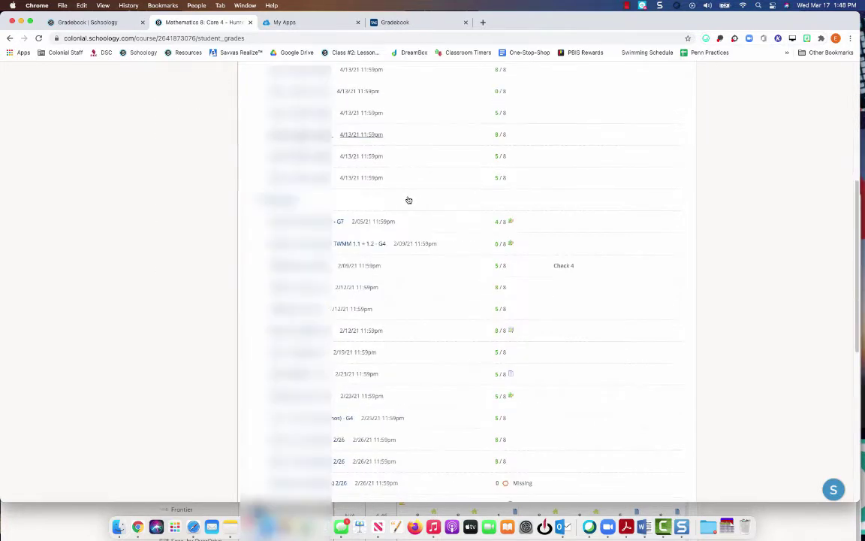
# Switch to the browser window with the Math Core 2 course and open its gradebook
pyautogui.click(56, 527)
pyautogui.doubleClick(709, 204)
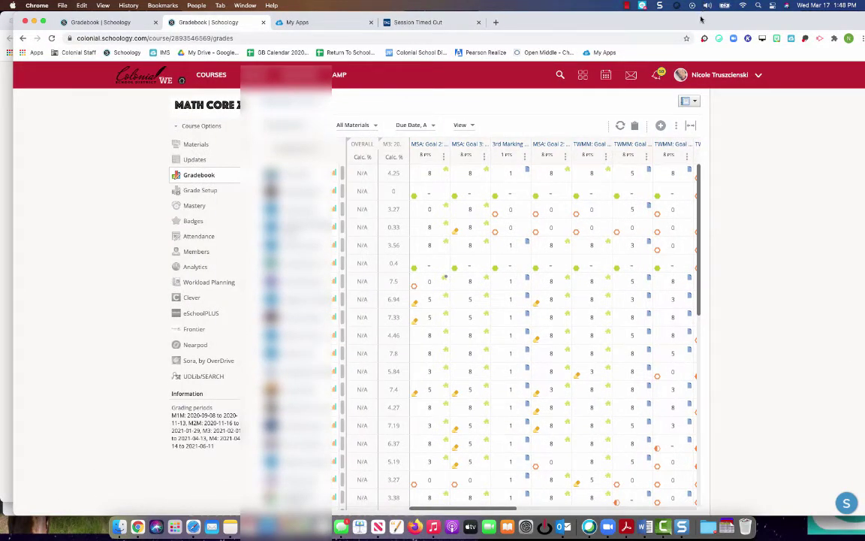
pyautogui.moveTo(702, 21); pyautogui.dragTo(689, 21)
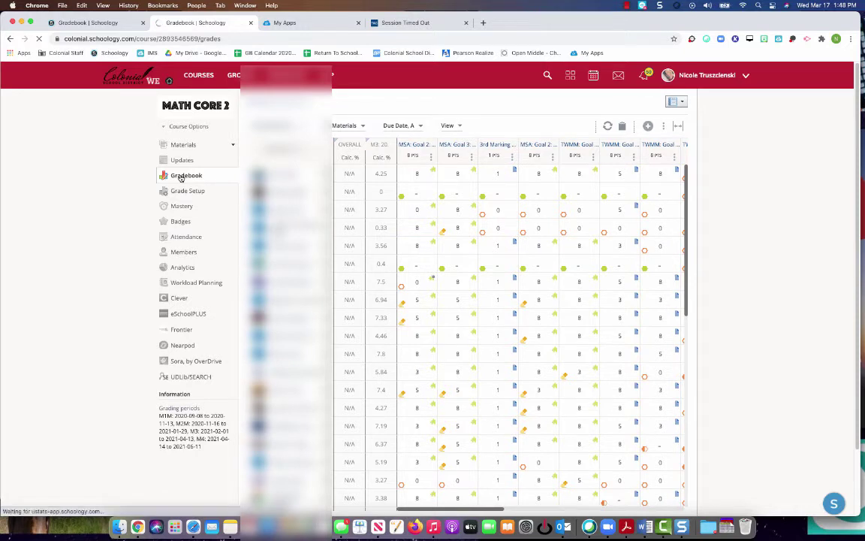
pyautogui.click(180, 177)
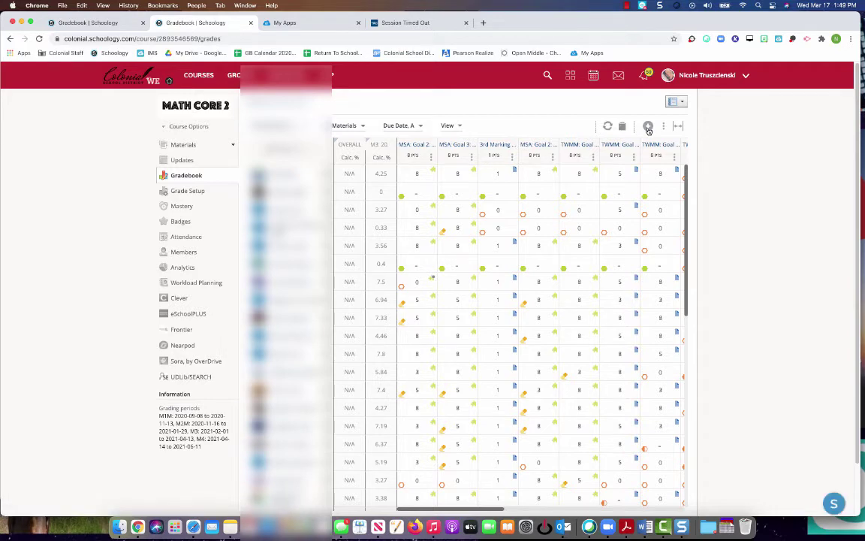
# Start a new grade column in the gradebook and name it "TWMM Goal 1: OVERALL GRADE"
pyautogui.click(648, 128)
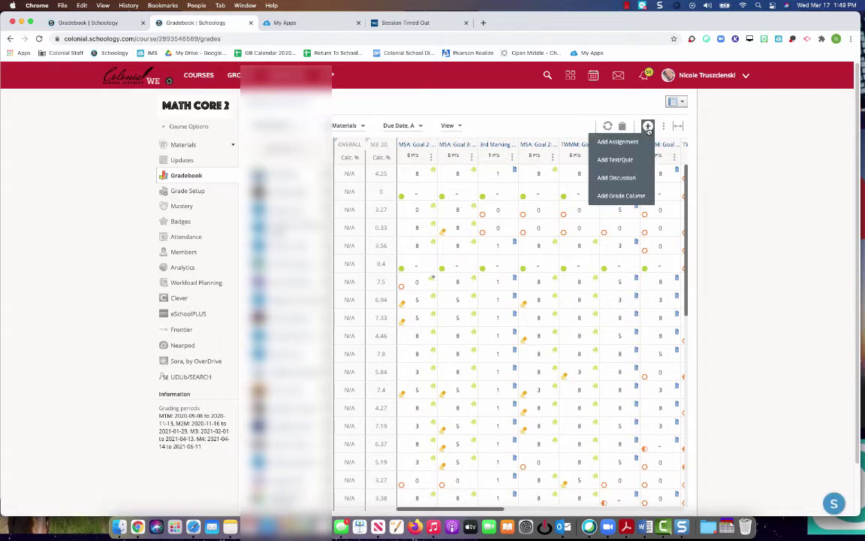
pyautogui.click(631, 196)
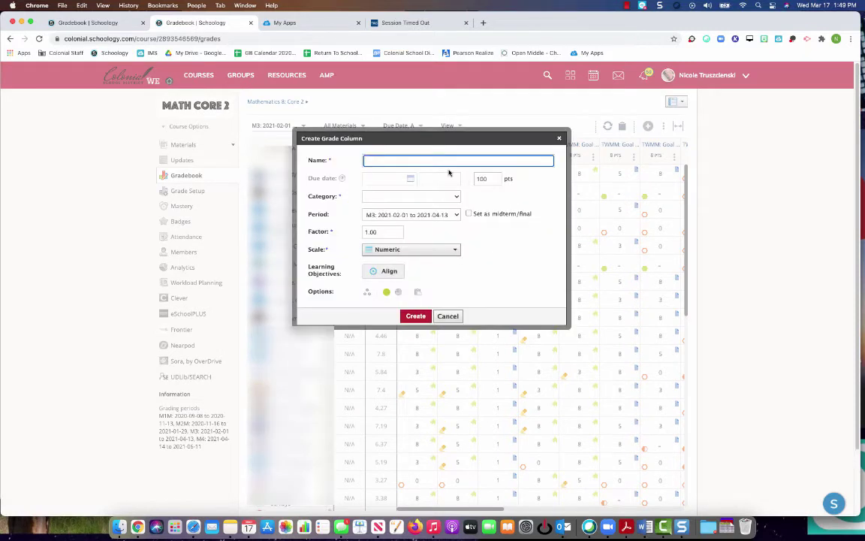
pyautogui.click(408, 160)
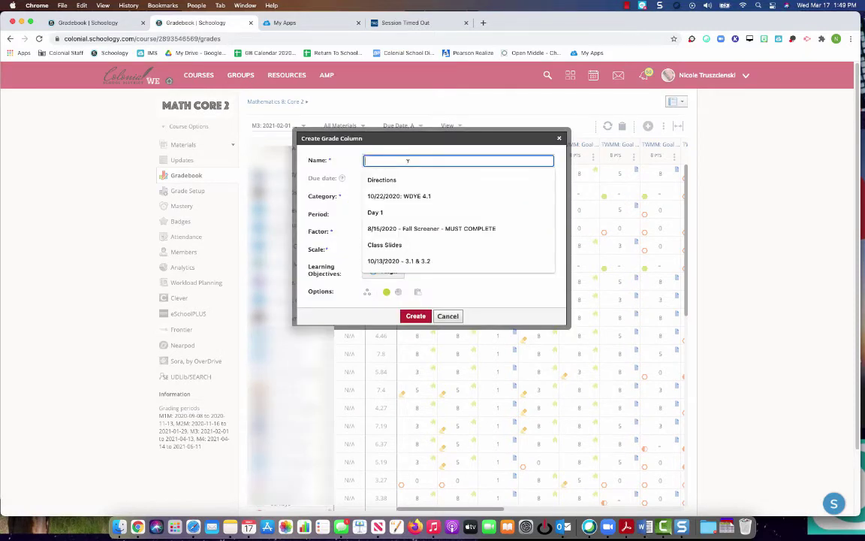
pyautogui.write('TWM')
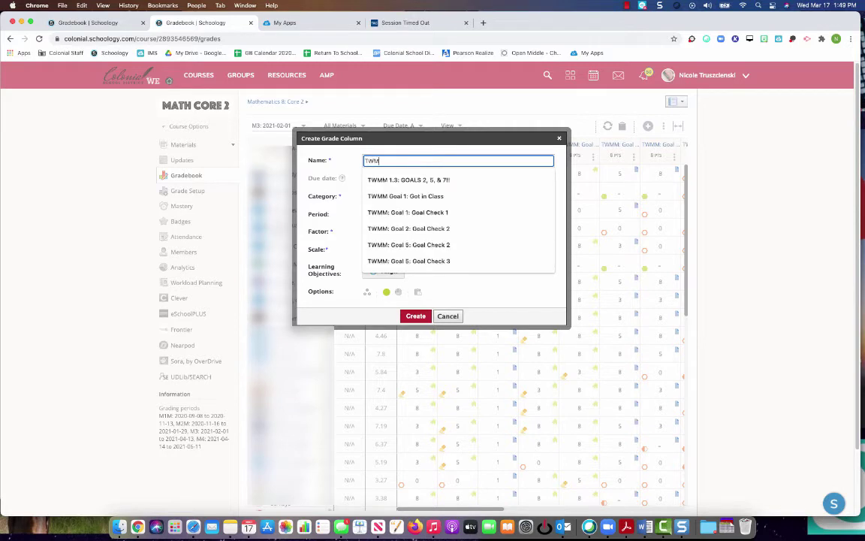
pyautogui.write('M G')
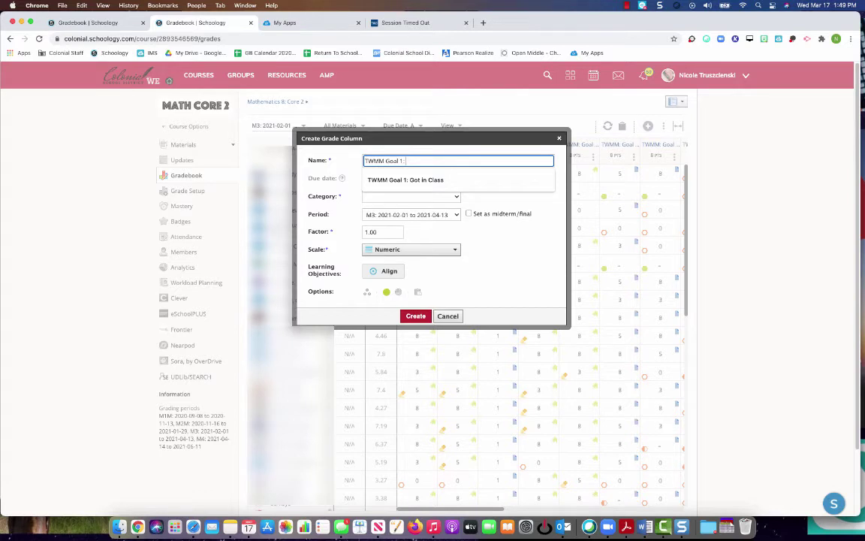
pyautogui.write('oal 1:')
pyautogui.click(342, 178)
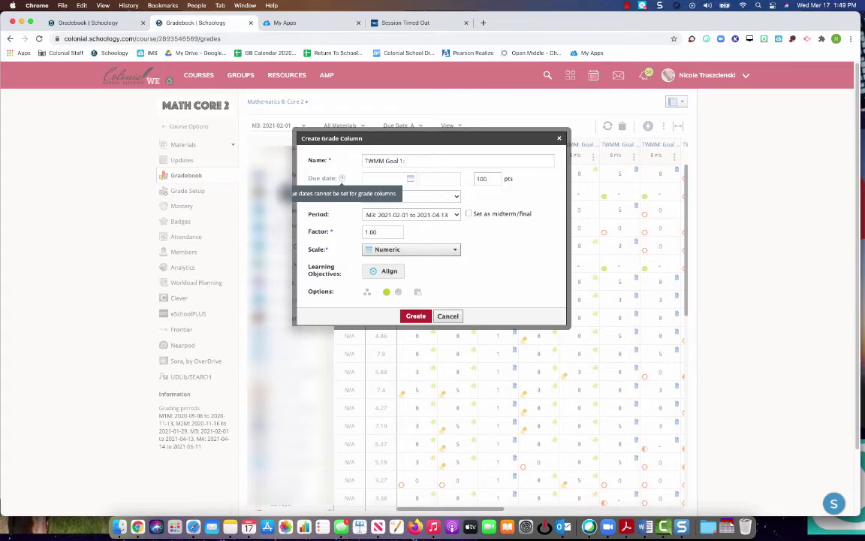
pyautogui.click(422, 161)
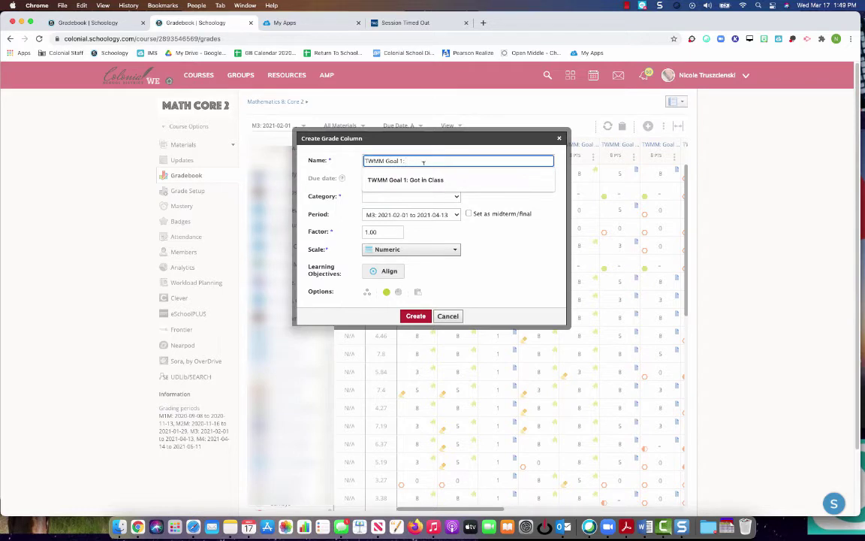
pyautogui.write('OVERALL GRADE')
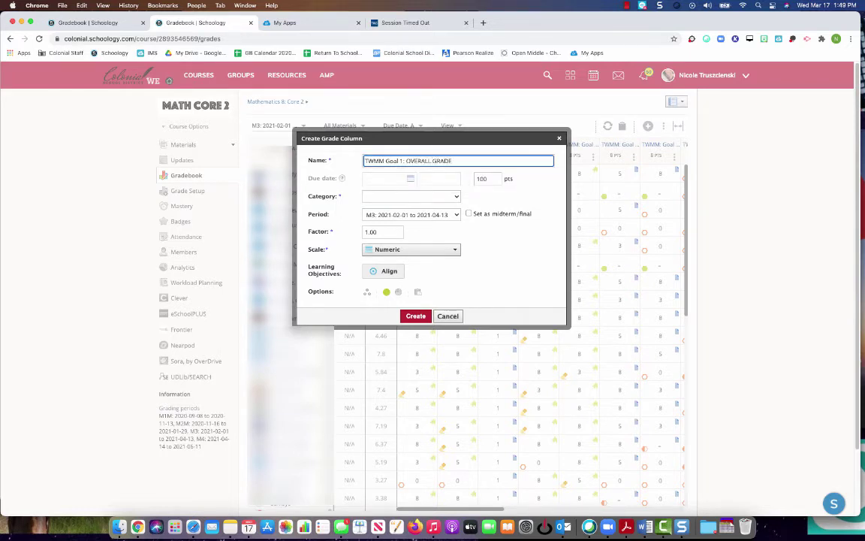
# Set the new column's points to 8 and its scale to Goal Based (Math)
pyautogui.press('Tab')
pyautogui.write('8')
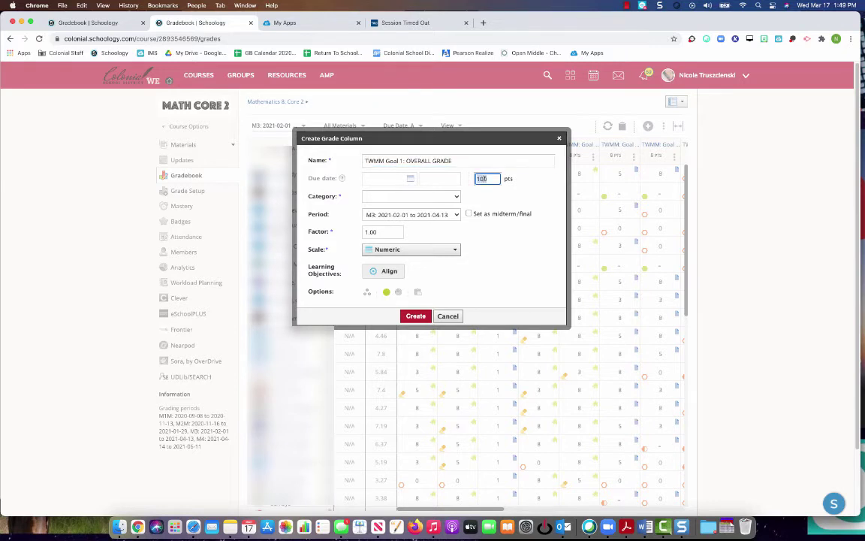
pyautogui.click(438, 250)
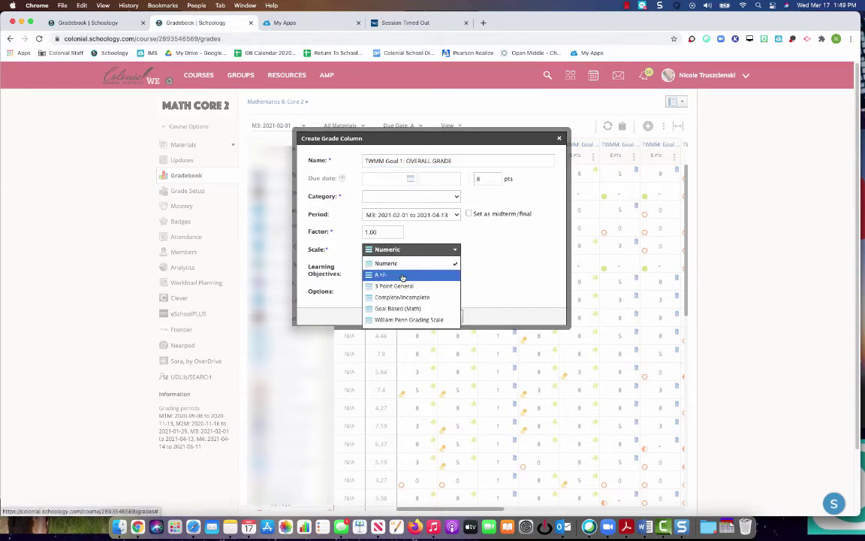
pyautogui.click(403, 309)
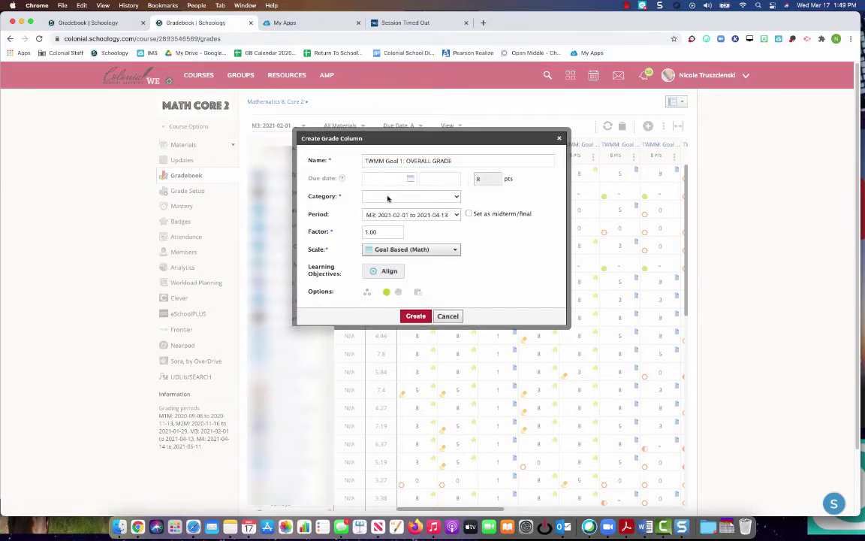
# Assign the column to the Goal Check category with a factor of 0 and create it
pyautogui.click(388, 196)
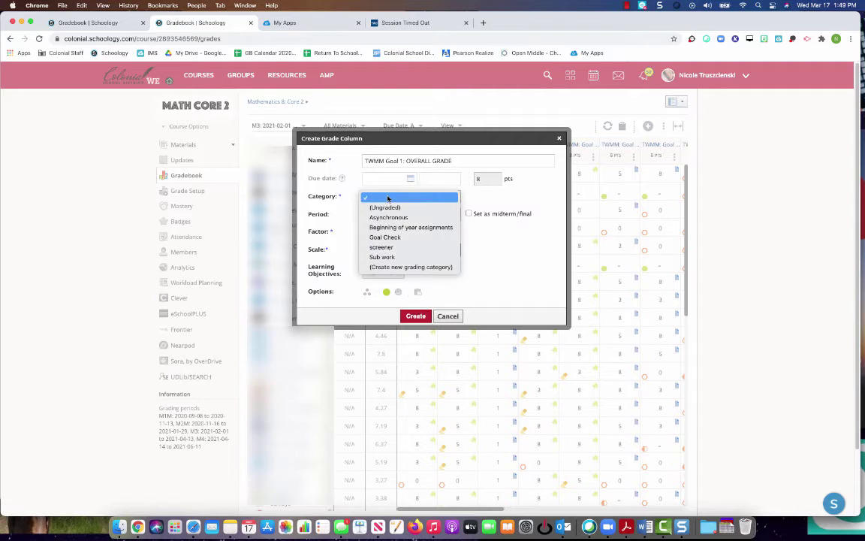
pyautogui.click(384, 236)
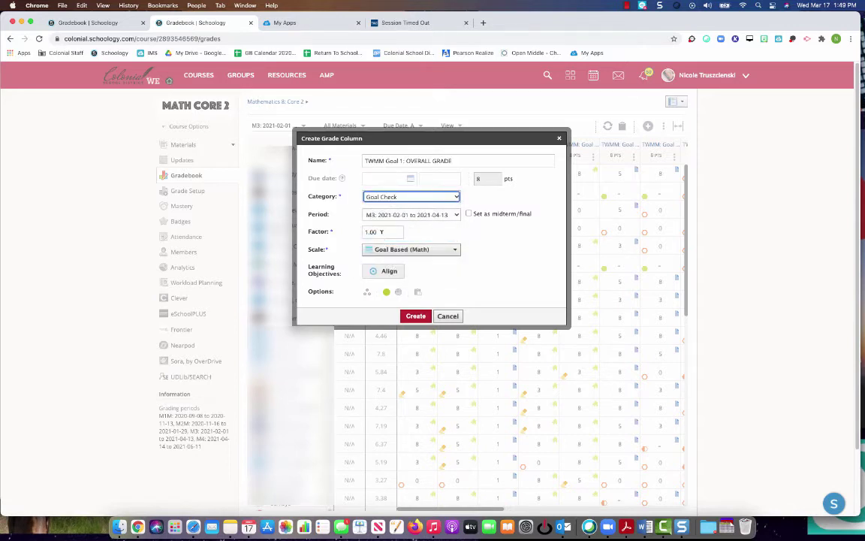
pyautogui.doubleClick(382, 232)
pyautogui.write('0')
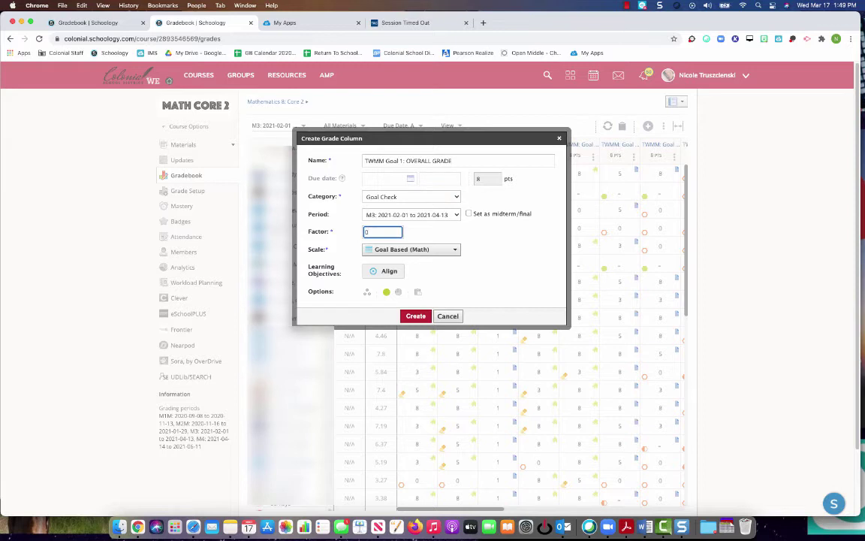
pyautogui.click(415, 316)
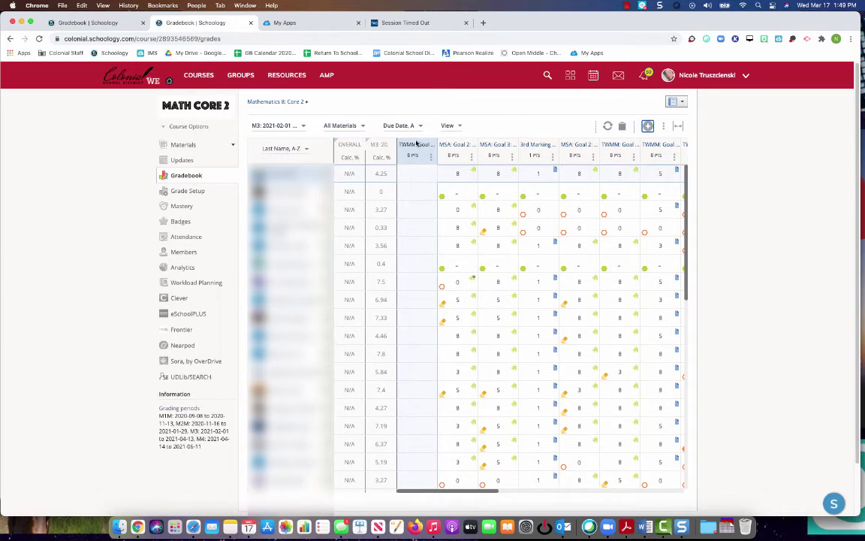
# Enter an overall grade of 8 for the first student and 3 for the second in the new TWMM Goal 1 column
pyautogui.moveTo(412, 147)
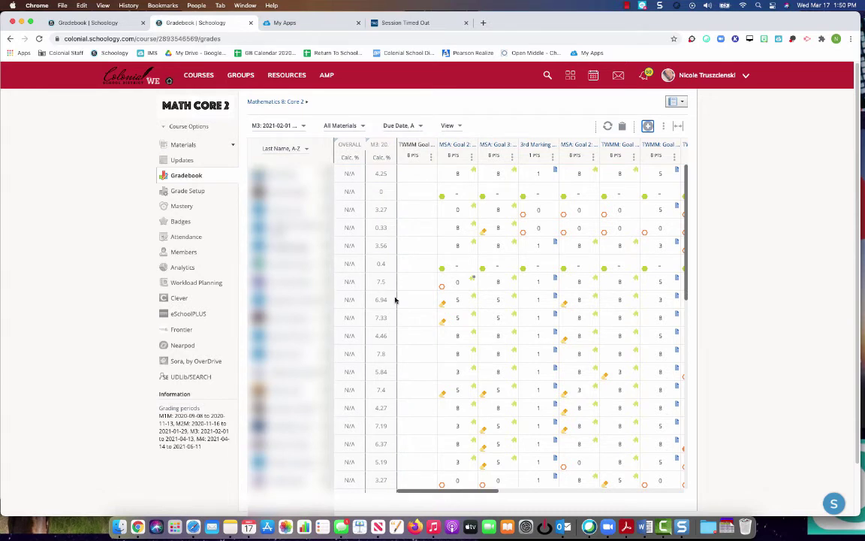
pyautogui.click(415, 281)
pyautogui.click(411, 173)
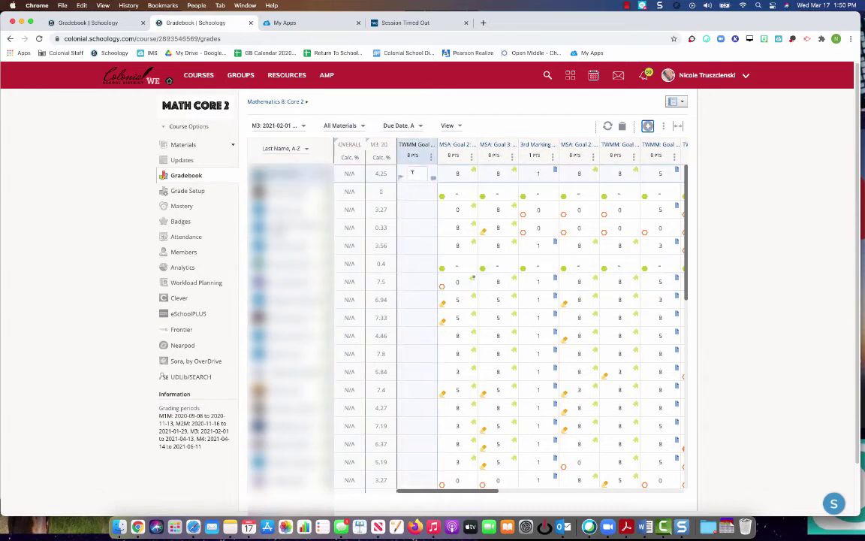
pyautogui.click(419, 172)
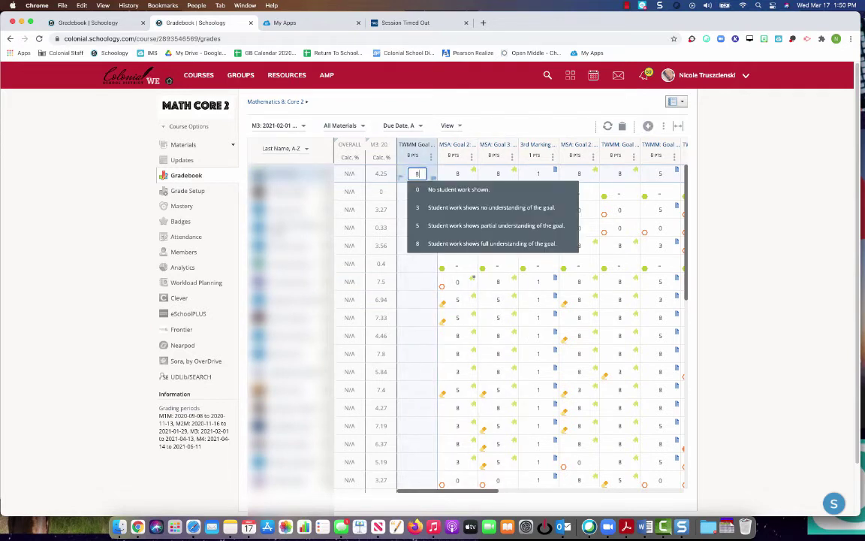
pyautogui.write('8')
pyautogui.press('Return')
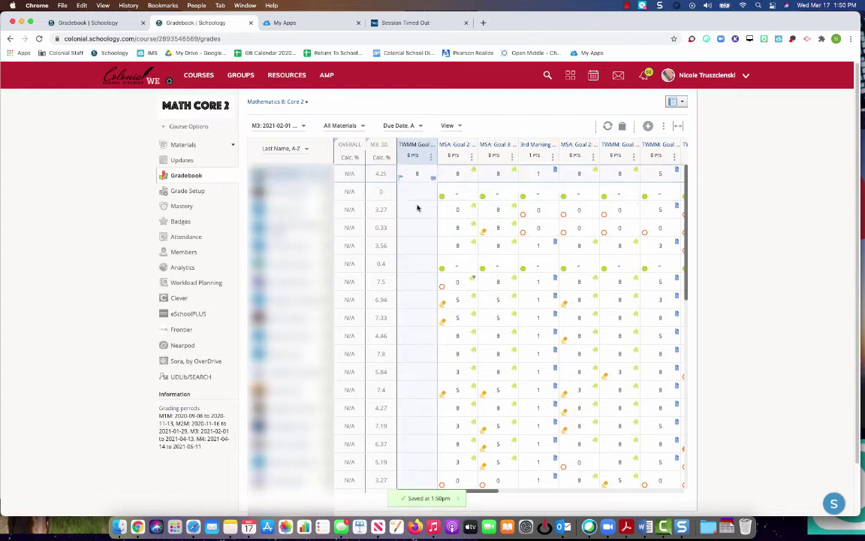
pyautogui.press('Return')
pyautogui.click(420, 191)
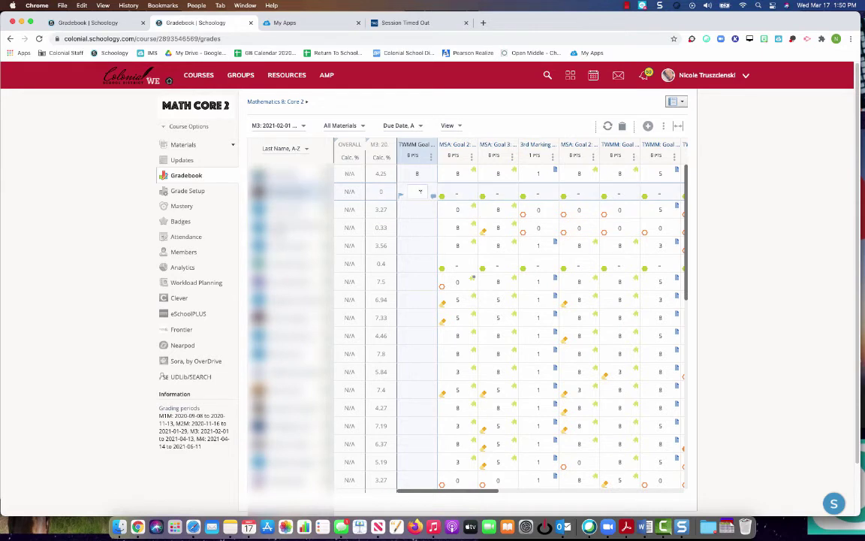
pyautogui.click(420, 190)
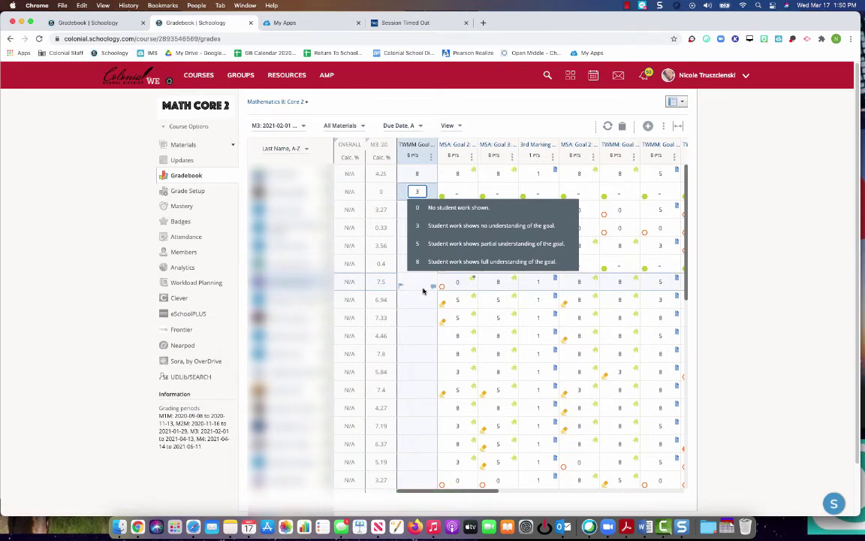
pyautogui.click(439, 163)
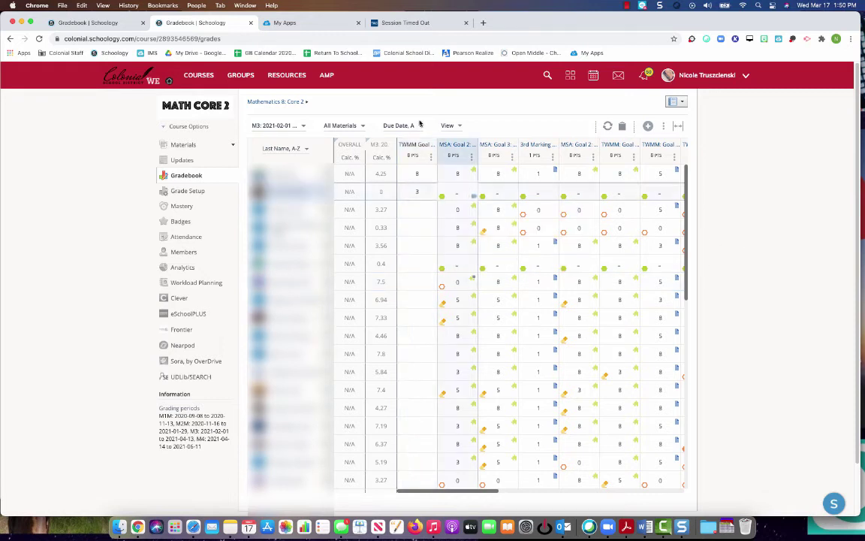
# Preview the Mathematics 8: Core 2 course as the first student in the member list
pyautogui.click(196, 127)
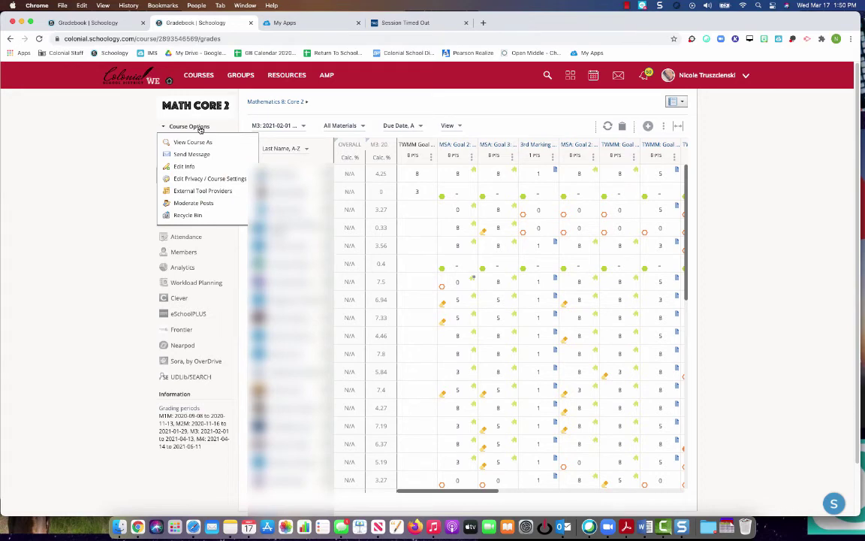
pyautogui.click(196, 142)
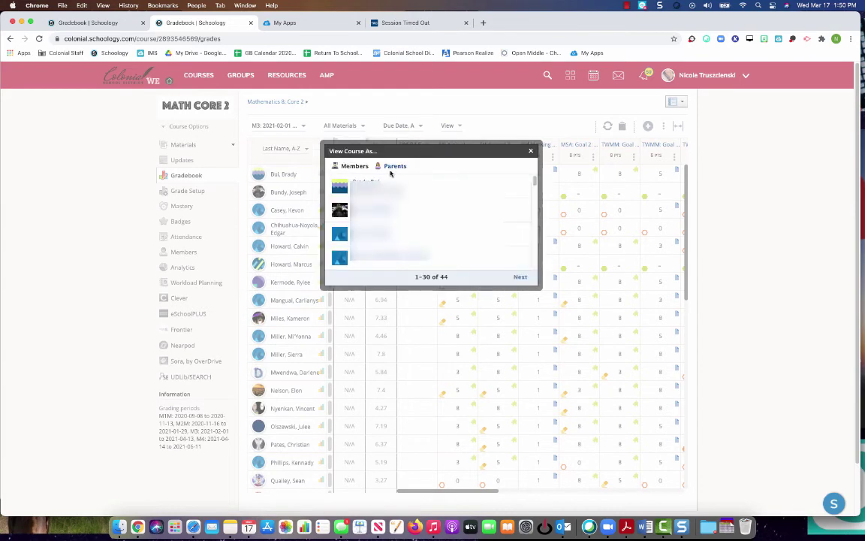
pyautogui.click(372, 182)
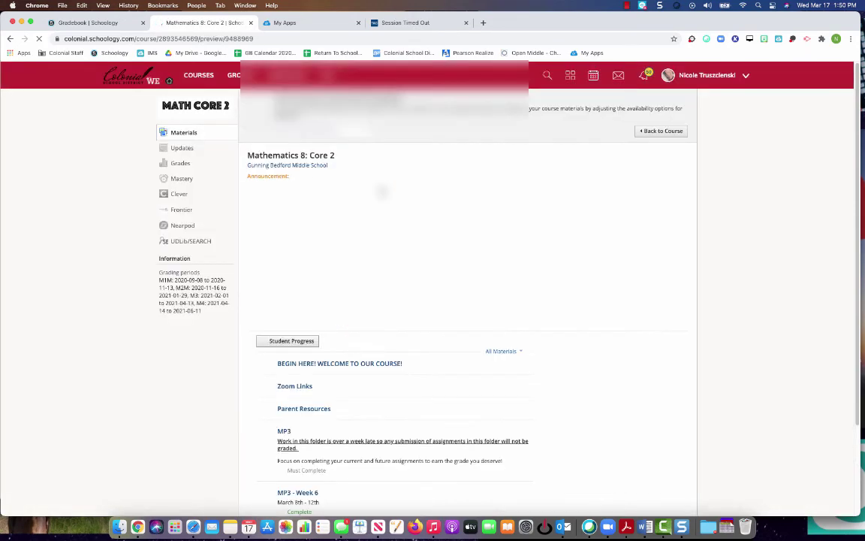
# Check how TWMM Goal 1: OVERALL GRADE appears under Goal Check in the student's grades, and return to the teacher's course view
pyautogui.click(181, 163)
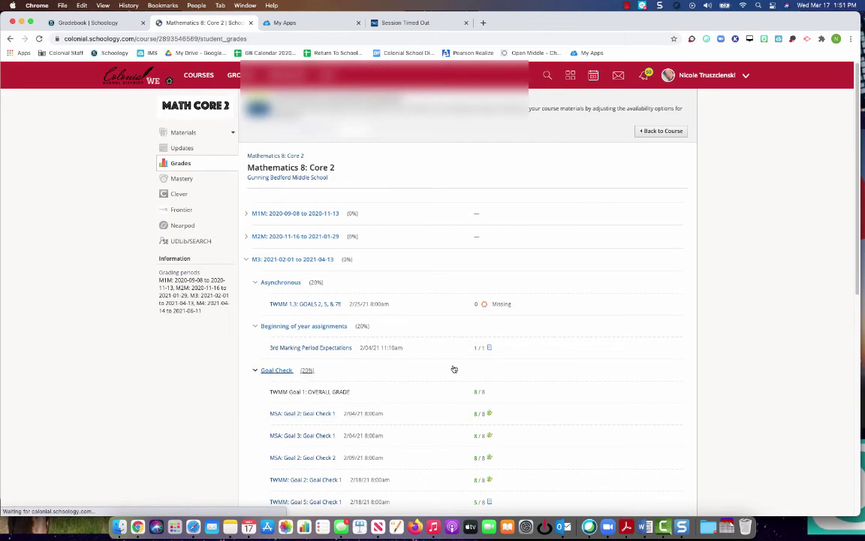
pyautogui.scroll(-3, 454, 369)
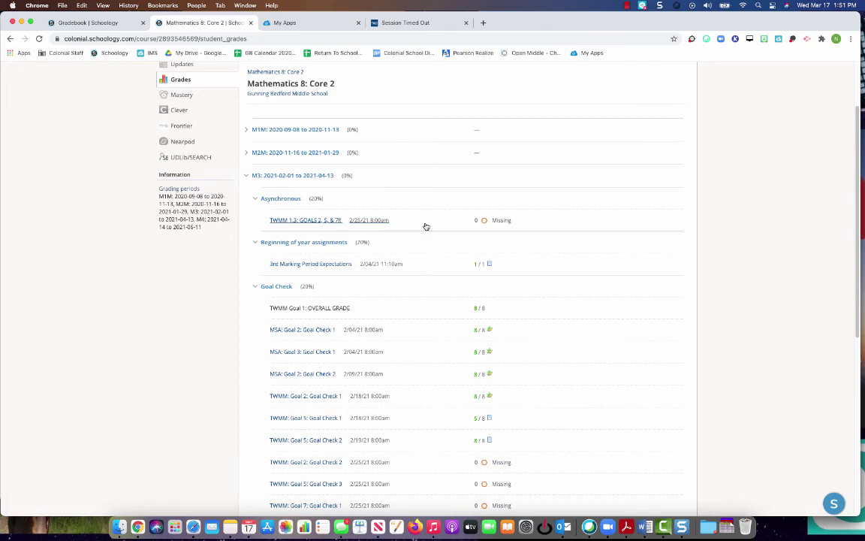
pyautogui.scroll(2, 425, 225)
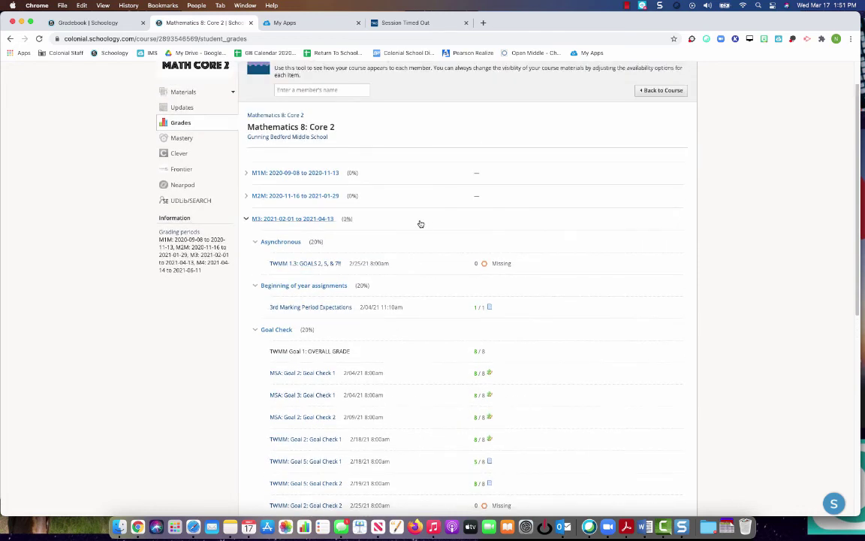
pyautogui.click(652, 90)
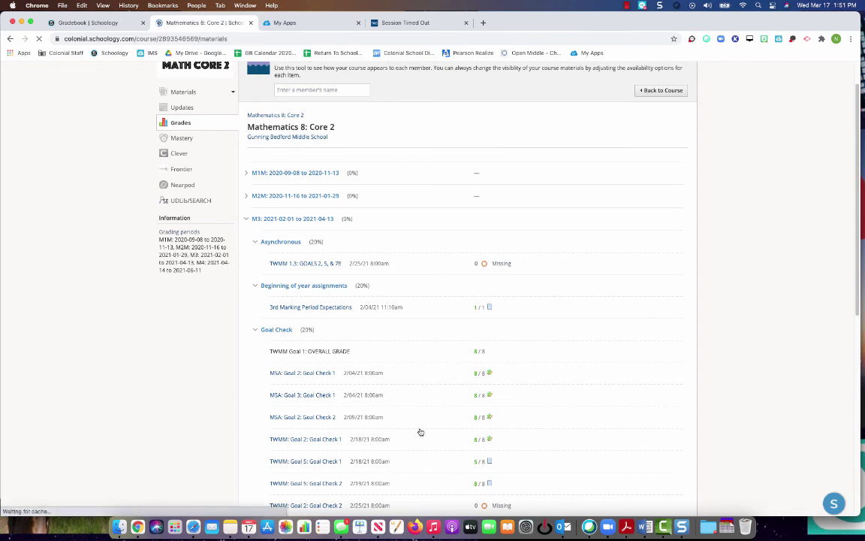